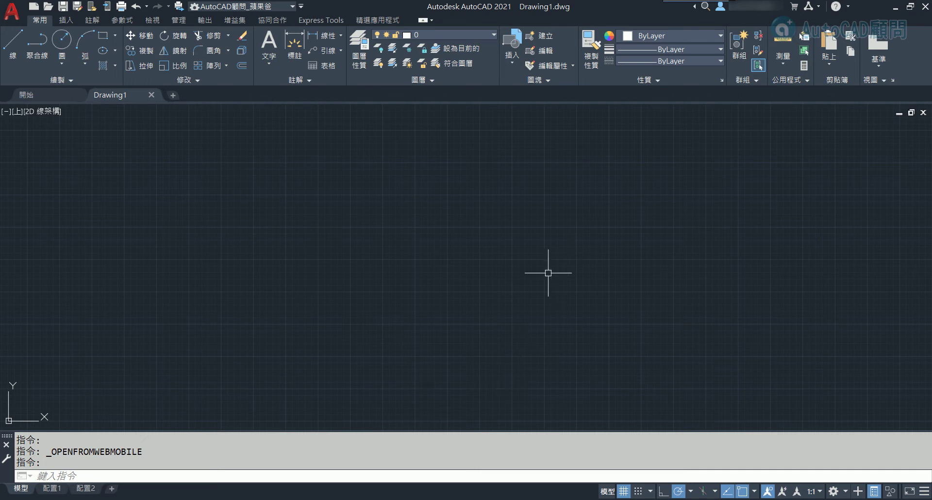
# Open Drawing1.dwg from Web & Mobile storage via the Quick Access Toolbar.
pyautogui.click(91, 7)
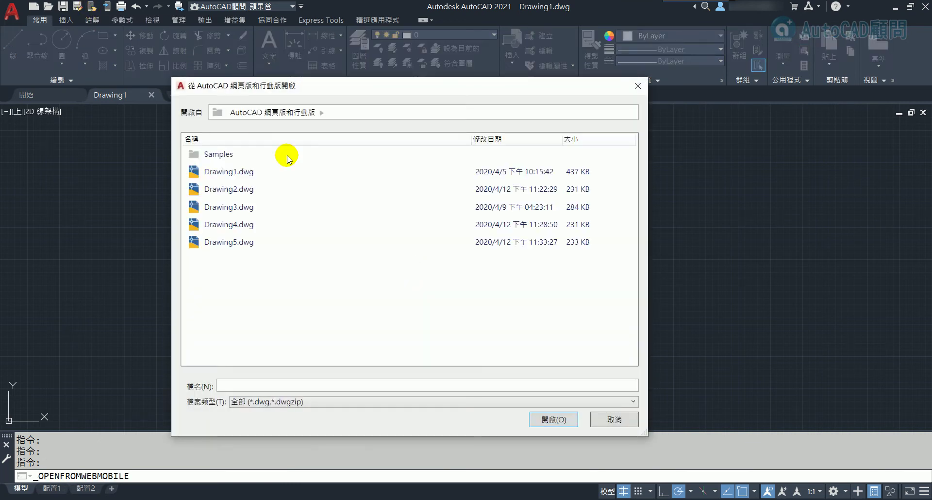
pyautogui.click(247, 173)
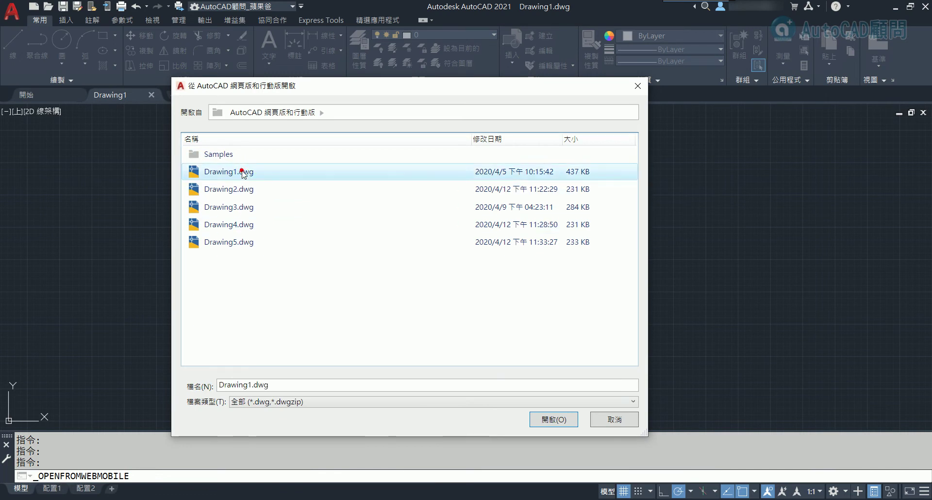
pyautogui.click(547, 419)
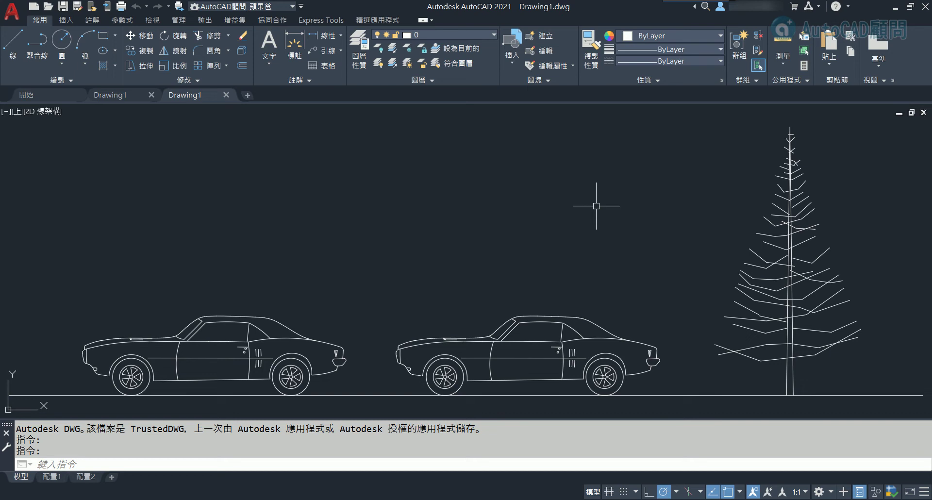
# Draw three small circles above the cars with the C (Circle) command.
pyautogui.write('c')
pyautogui.press('Return')
pyautogui.click(325, 226)
pyautogui.click(334, 224)
pyautogui.press('Return')
pyautogui.click(370, 202)
pyautogui.click(381, 202)
pyautogui.press('Return')
pyautogui.click(362, 254)
pyautogui.click(369, 254)
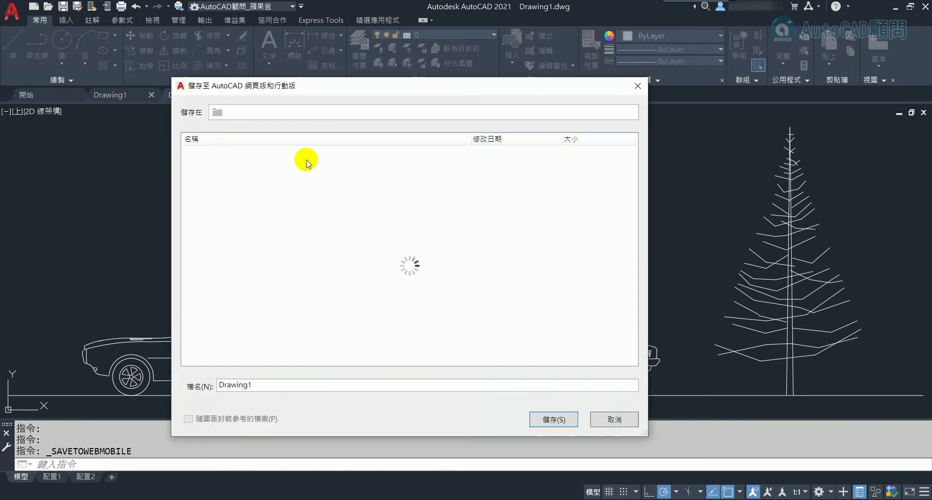
# Save the drawing to Web & Mobile under the name Drawing6.
pyautogui.click(253, 385)
pyautogui.moveTo(252, 385); pyautogui.dragTo(248, 385)
pyautogui.write('6')
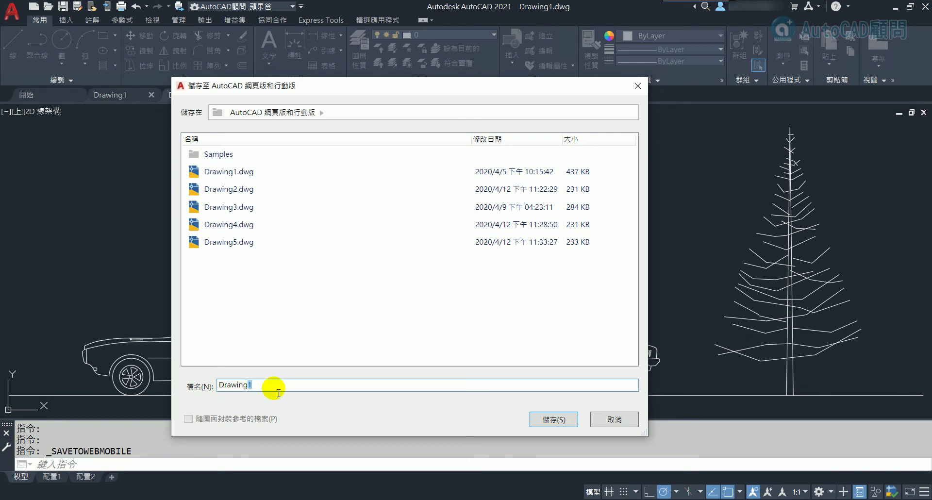
pyautogui.click(562, 426)
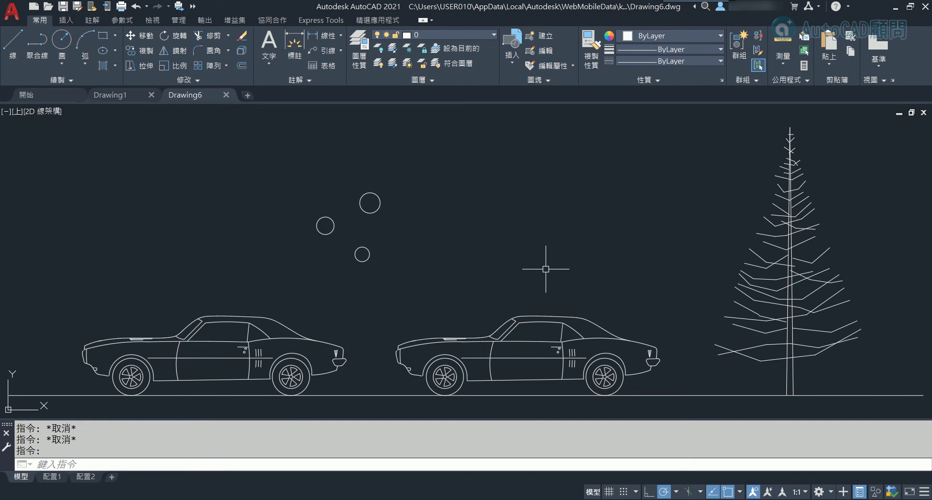
# Show DWG History from the View tab and follow its link to learn about drawing history.
pyautogui.click(153, 21)
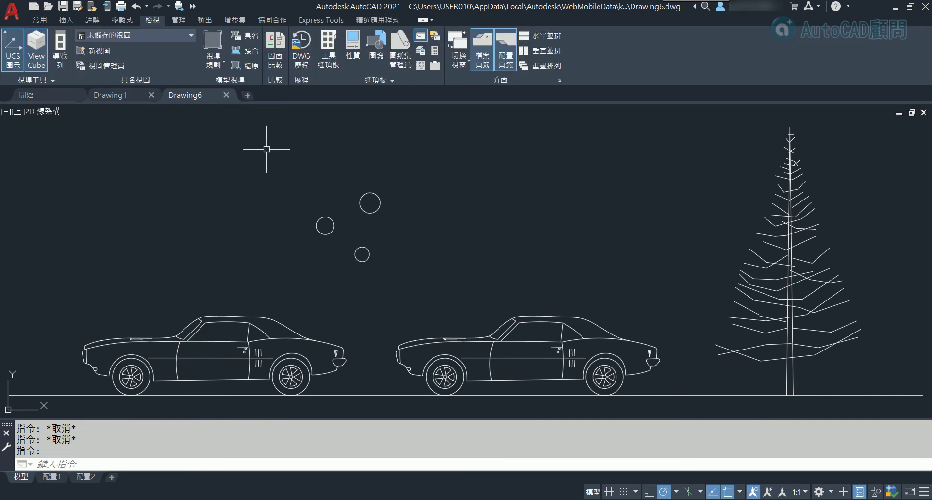
pyautogui.click(300, 62)
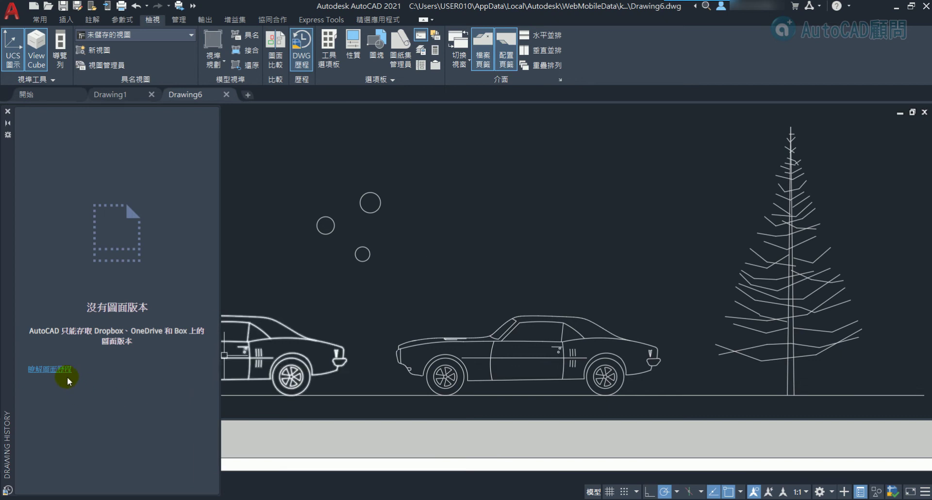
pyautogui.click(60, 369)
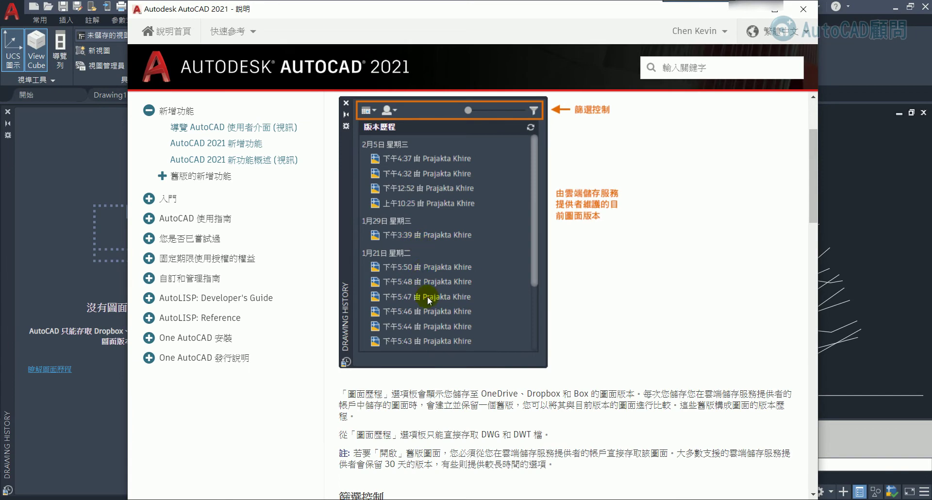
# Highlight the 30-day version-retention note on the DWG History help page, then close Help.
pyautogui.scroll(-1, 427, 296)
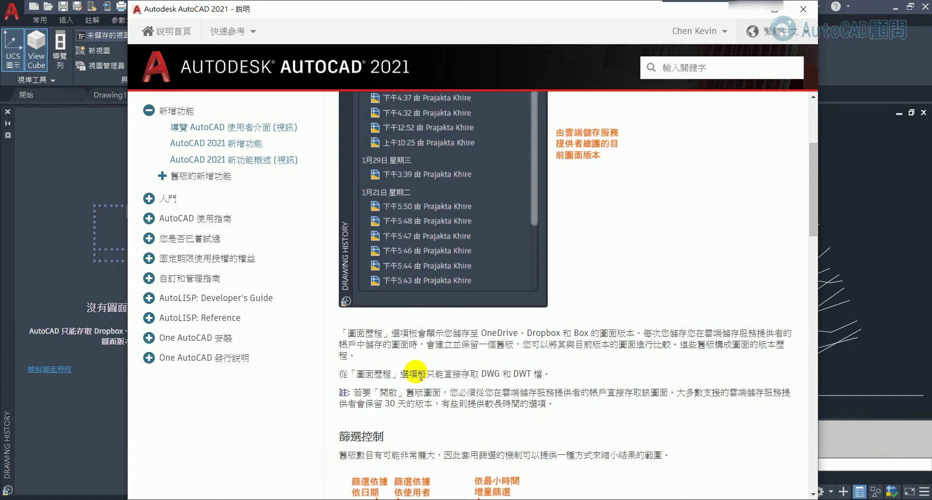
pyautogui.moveTo(365, 403); pyautogui.dragTo(436, 404)
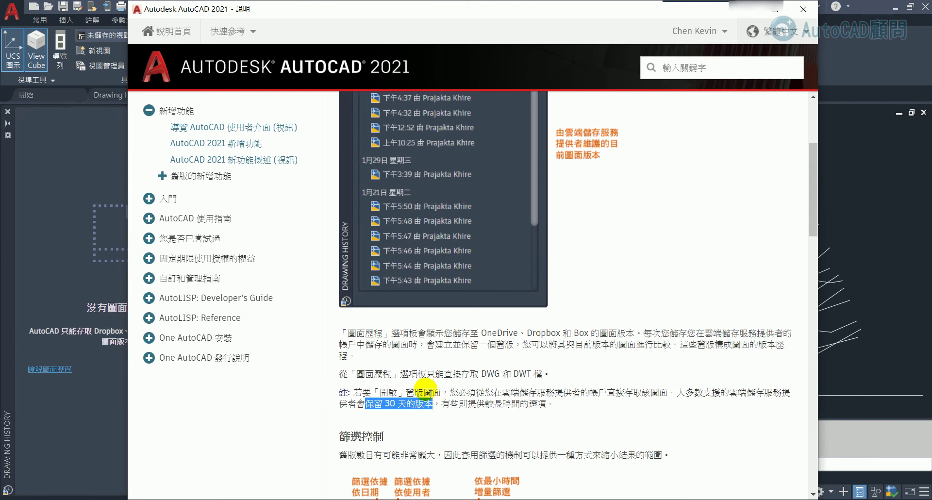
pyautogui.scroll(-1, 499, 354)
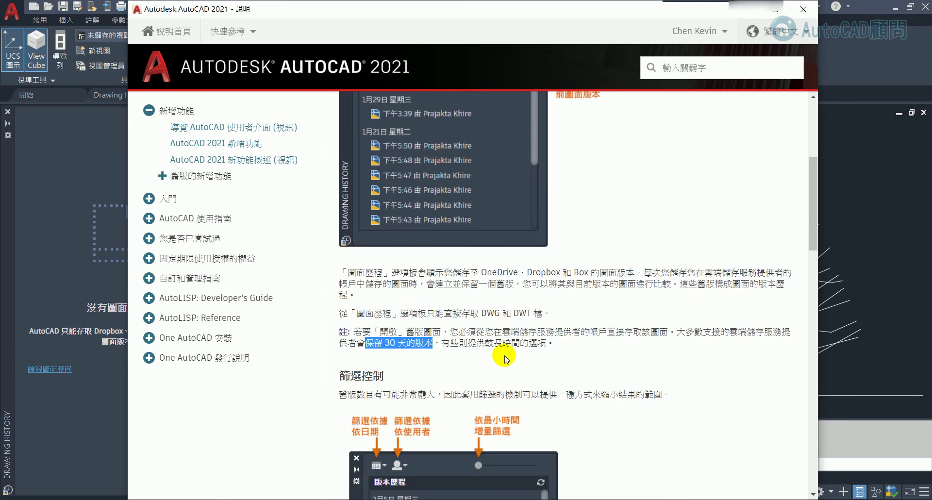
pyautogui.click(802, 9)
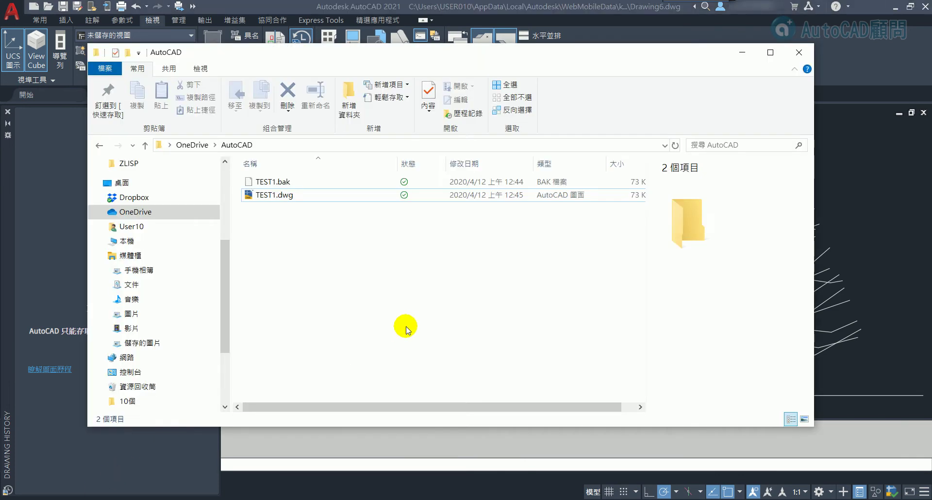
# Open TEST1.dwg from the OneDrive AutoCAD folder, close its history palette, and return to Explorer.
pyautogui.click(192, 145)
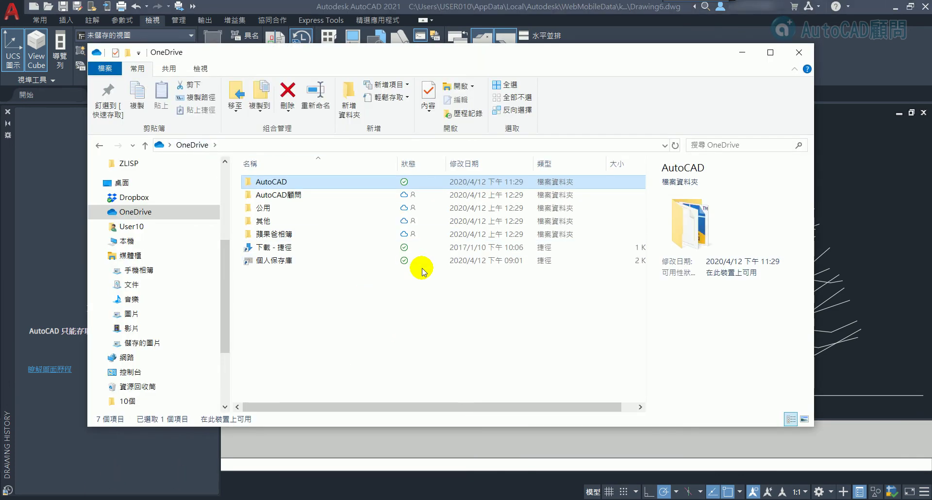
pyautogui.doubleClick(285, 182)
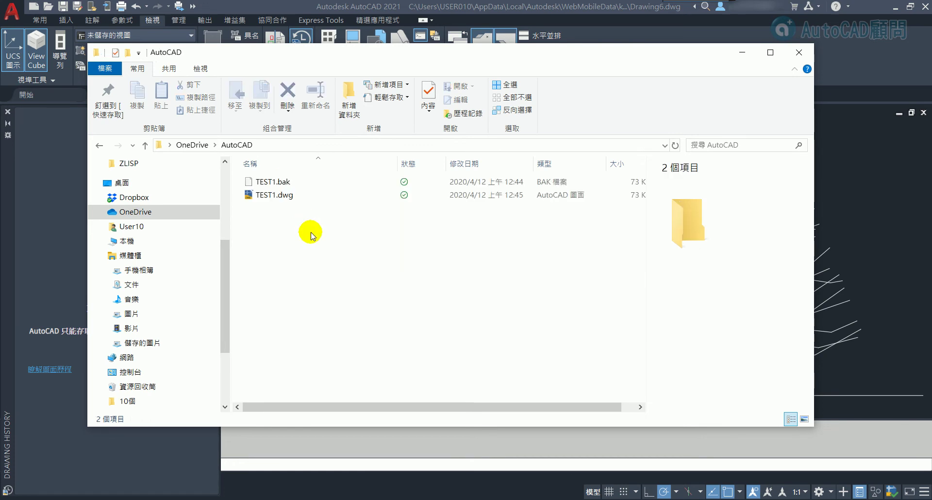
pyautogui.doubleClick(271, 194)
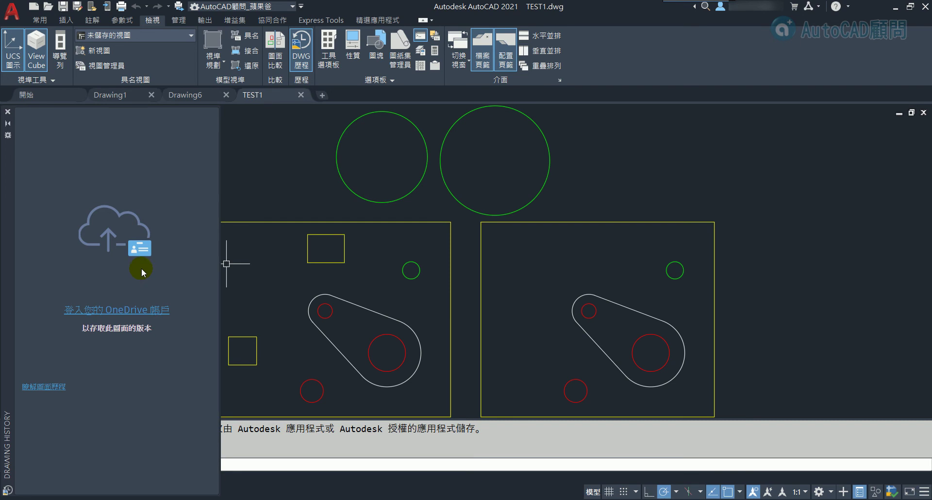
pyautogui.click(9, 113)
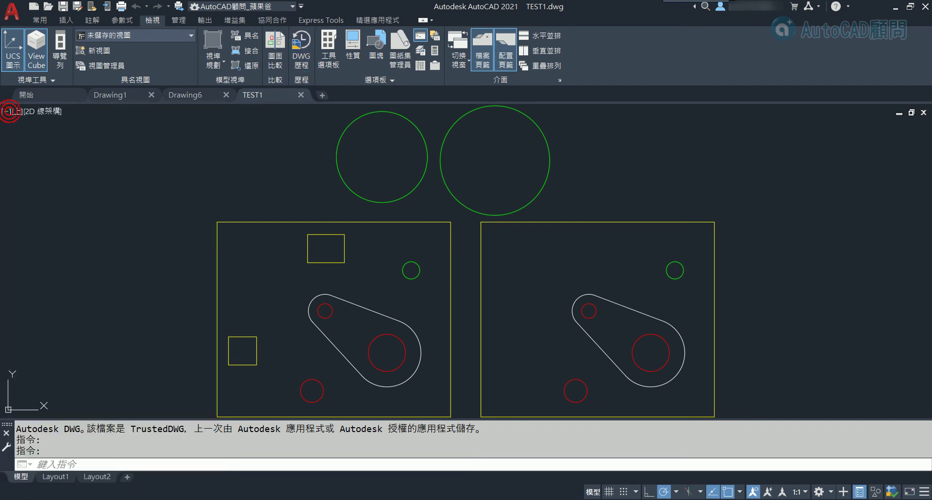
pyautogui.click(77, 496)
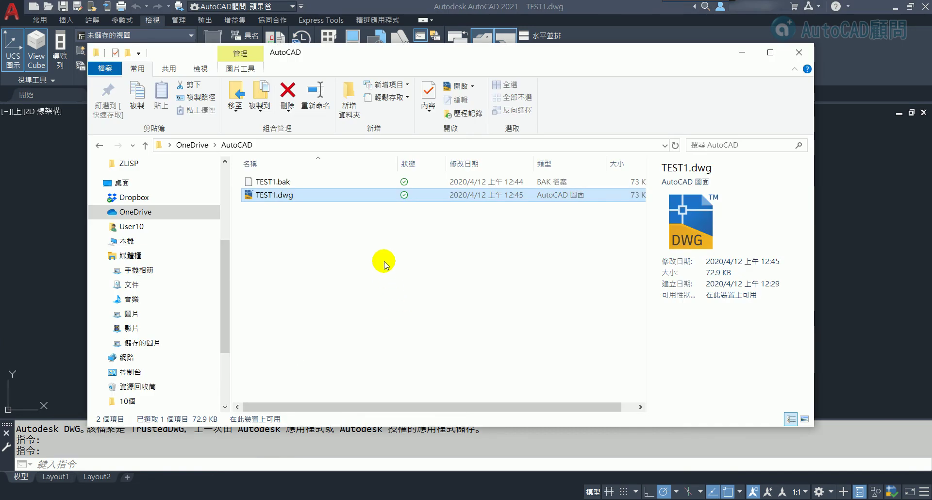
# Open the 2020/4/9 version of TEST1.dwg from its OneDrive version history.
pyautogui.rightClick(287, 193)
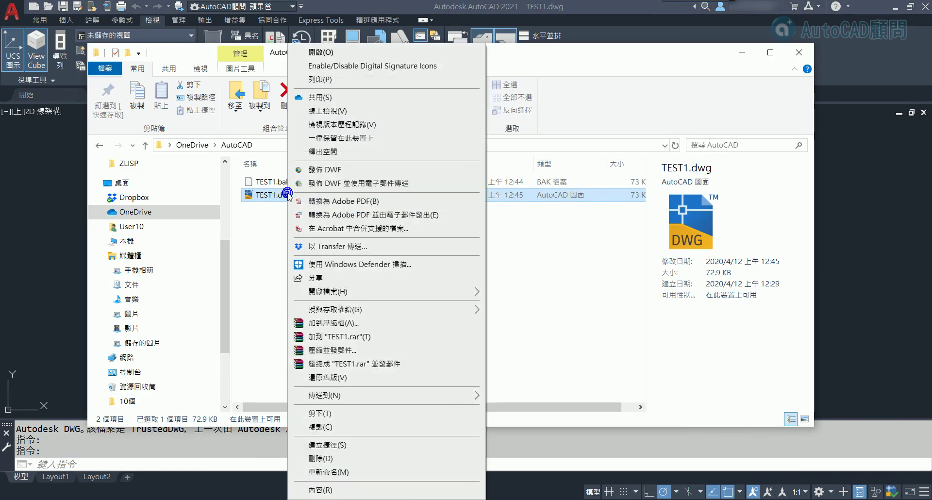
pyautogui.click(335, 126)
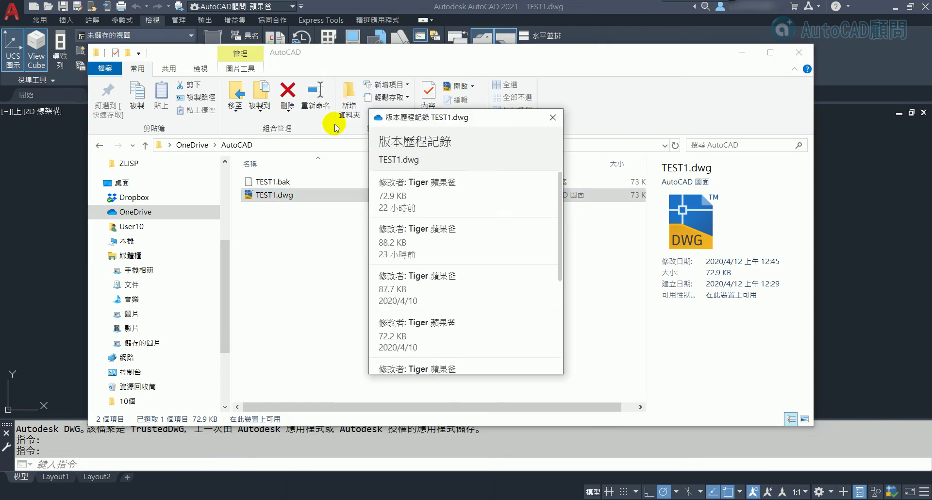
pyautogui.scroll(-3, 508, 243)
pyautogui.scroll(-2, 508, 241)
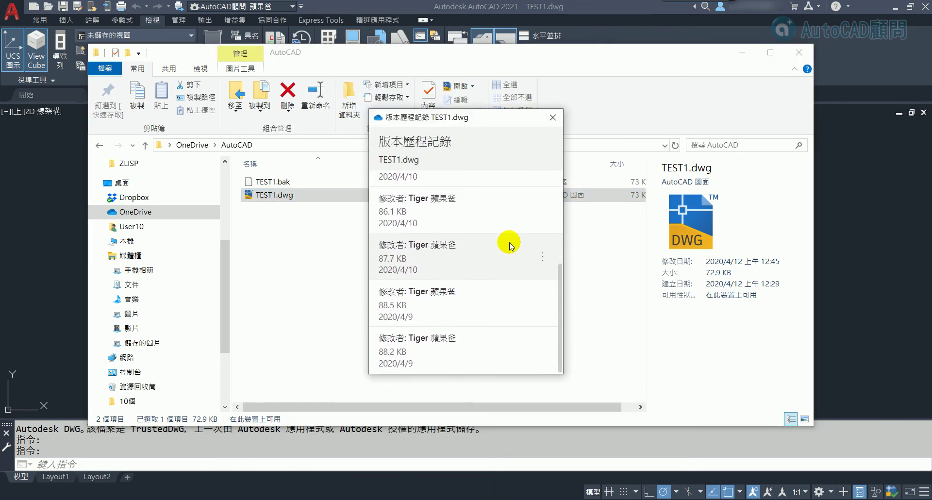
pyautogui.click(544, 350)
pyautogui.click(544, 350)
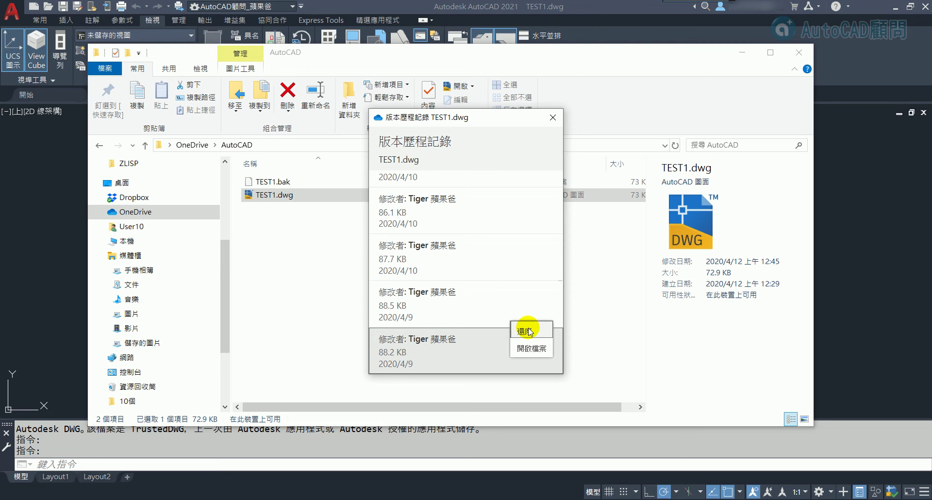
pyautogui.click(530, 349)
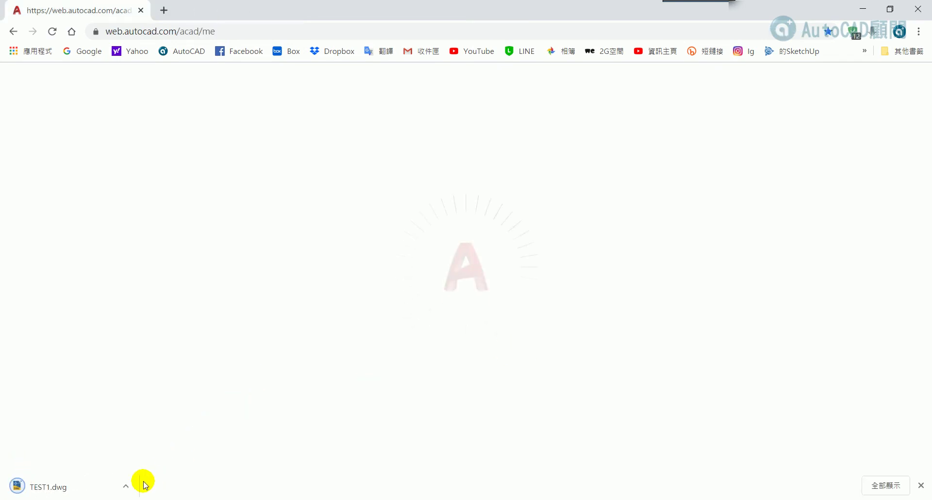
# Show the downloaded TEST1.dwg in the Downloads folder and open it in AutoCAD.
pyautogui.click(126, 486)
pyautogui.click(177, 445)
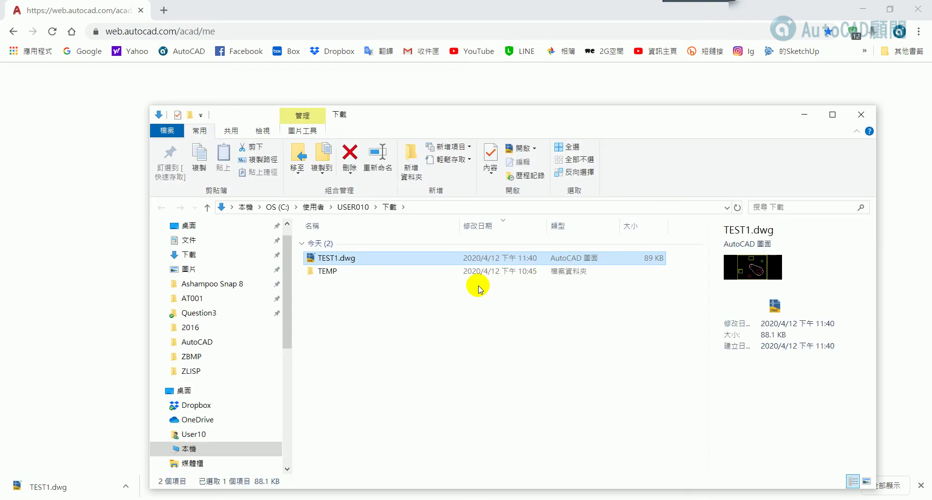
pyautogui.doubleClick(350, 262)
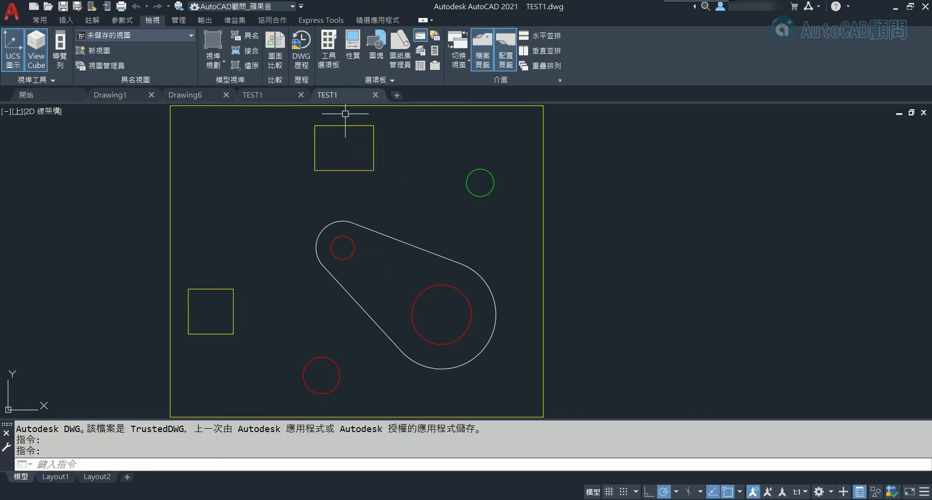
# Switch to the original TEST1 tab, open DWG History, and start the OneDrive sign-in.
pyautogui.click(266, 97)
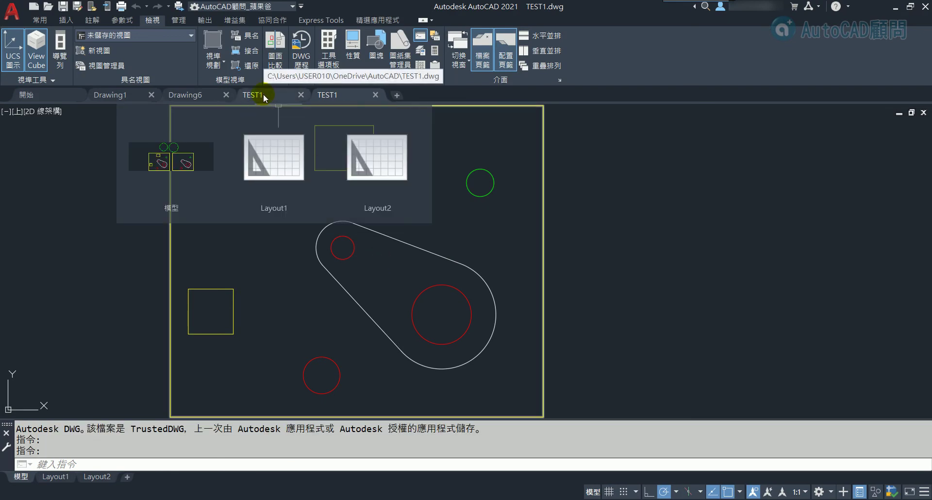
pyautogui.click(265, 97)
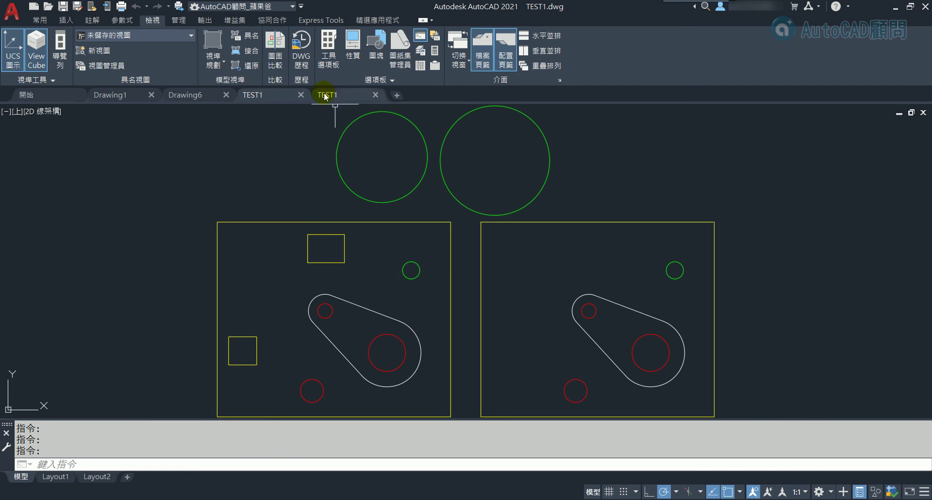
pyautogui.click(301, 49)
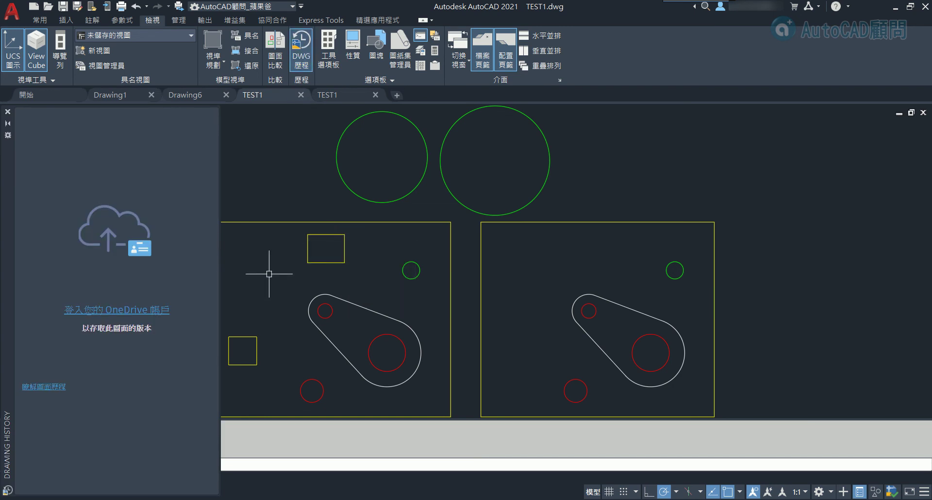
pyautogui.click(138, 310)
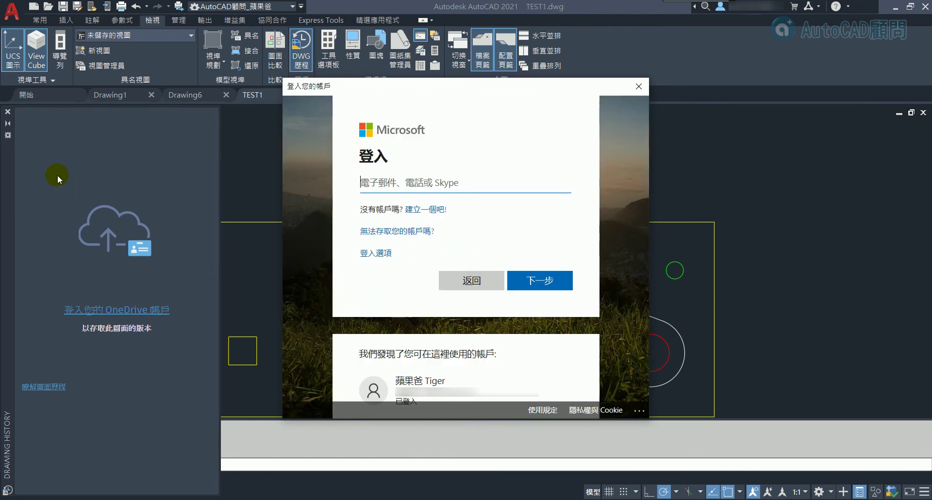
# Enter the account e-mail in the Microsoft sign-in field and submit it.
pyautogui.click(433, 184)
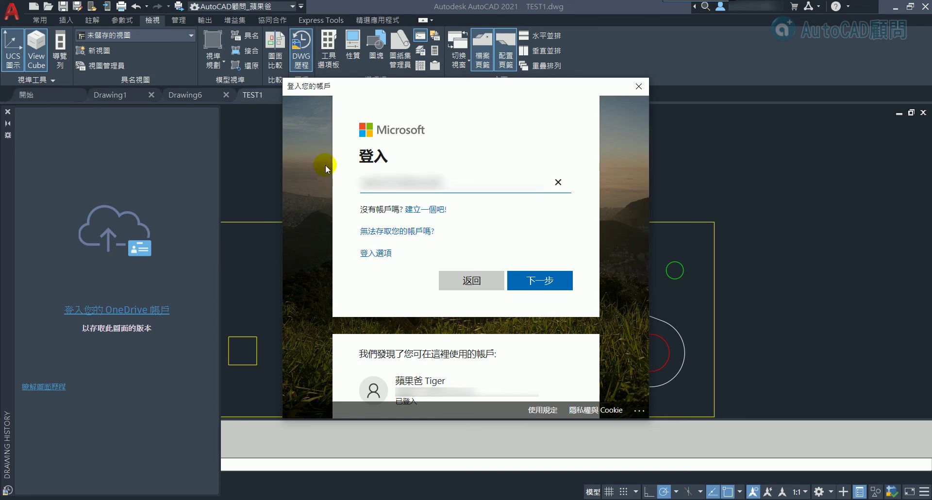
pyautogui.press('Return')
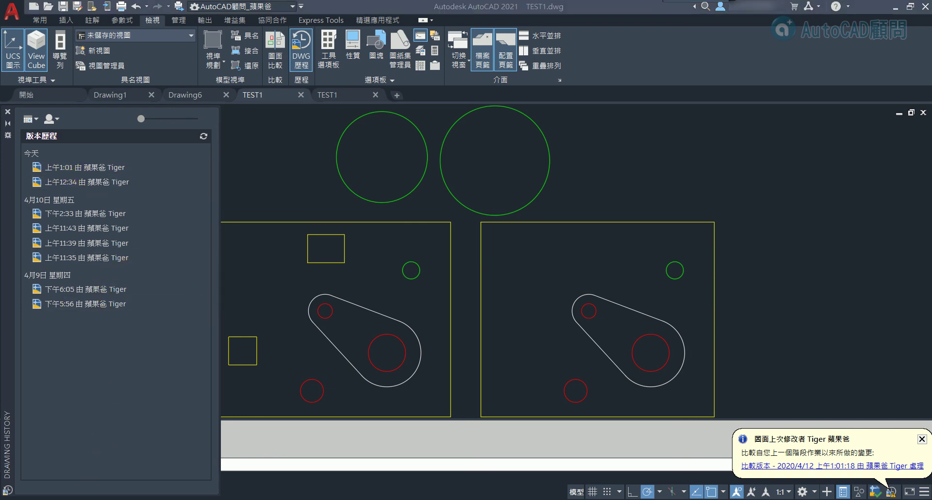
# View TEST1.bak's OneDrive version history, then return to AutoCAD and dismiss the notification.
pyautogui.click(76, 456)
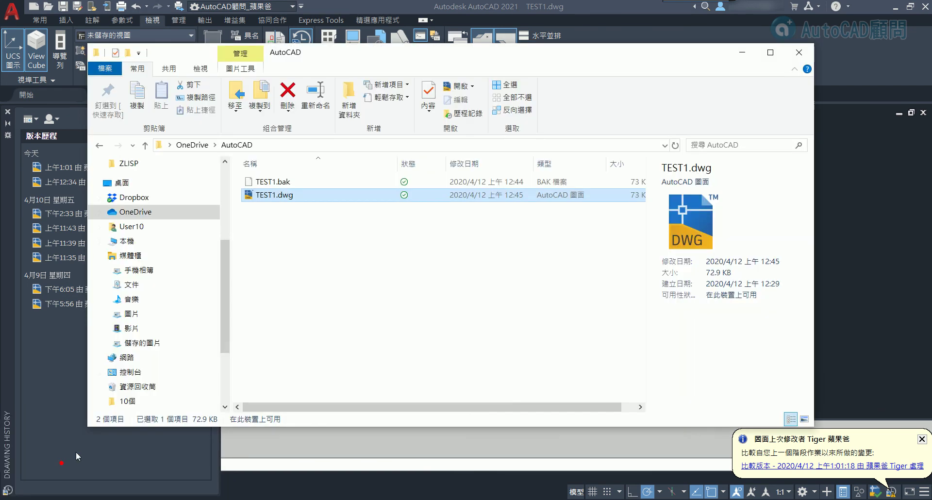
pyautogui.rightClick(283, 196)
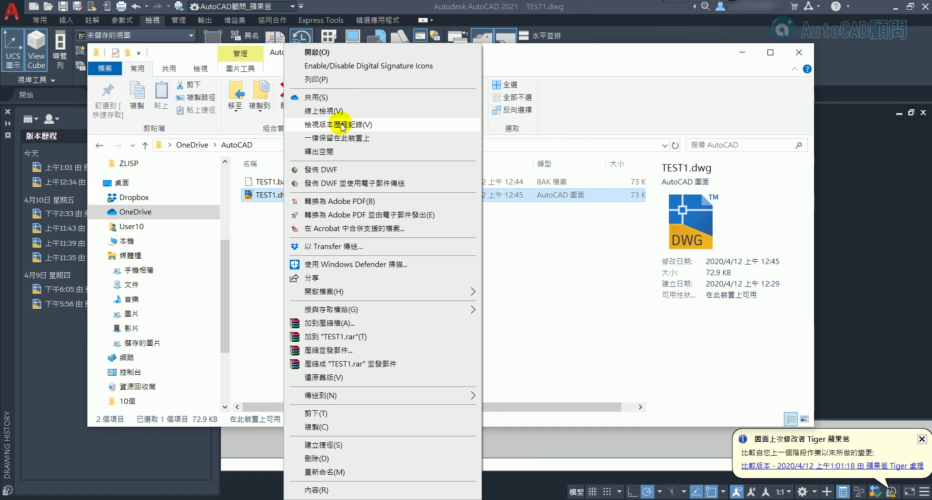
pyautogui.click(258, 236)
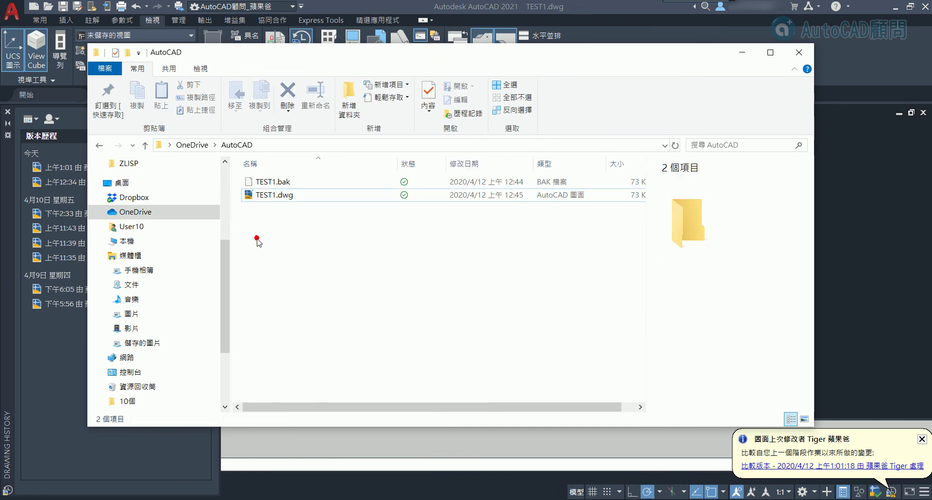
pyautogui.rightClick(287, 183)
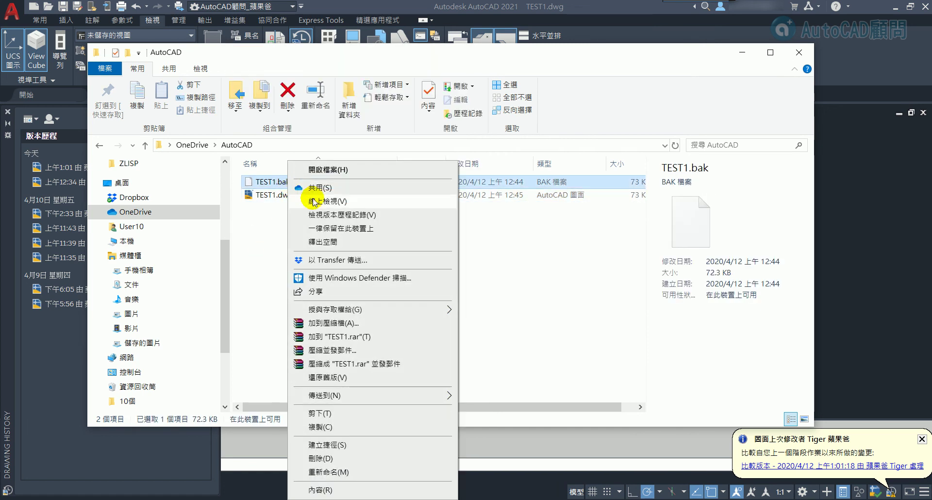
pyautogui.click(326, 215)
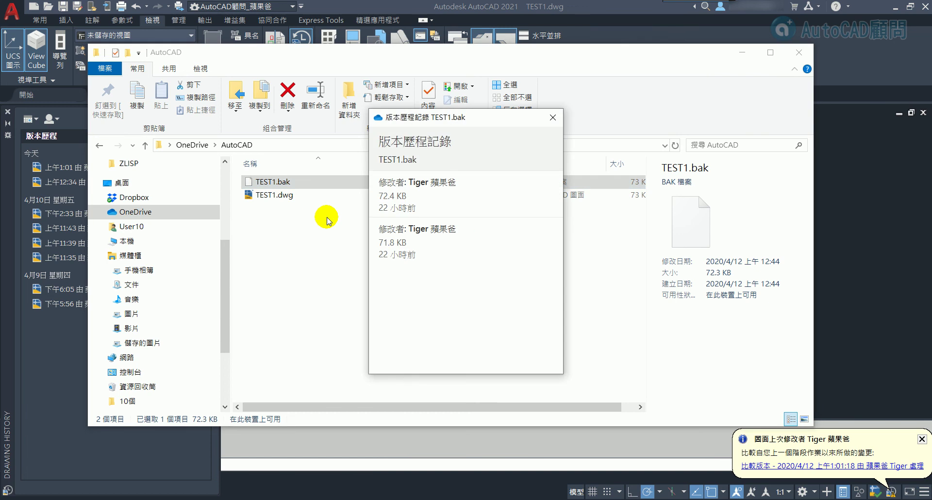
pyautogui.click(854, 211)
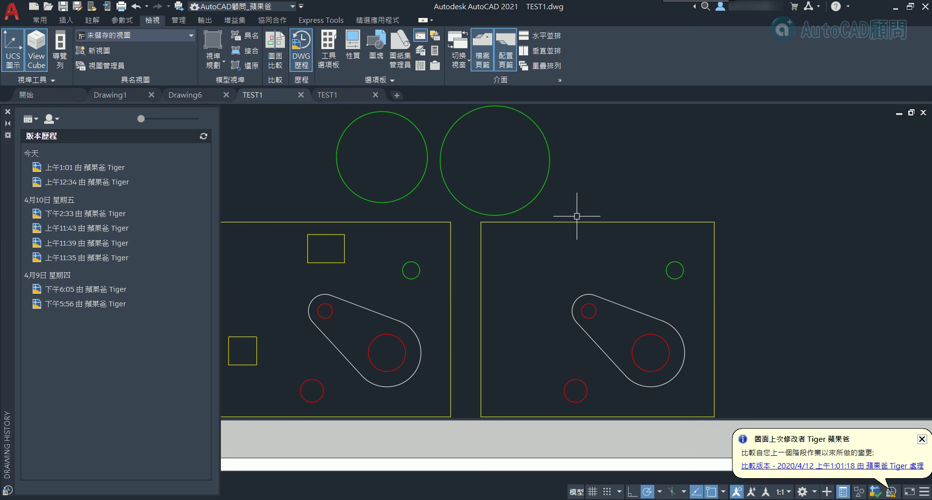
pyautogui.click(922, 439)
pyautogui.rightClick(385, 124)
pyautogui.click(422, 318)
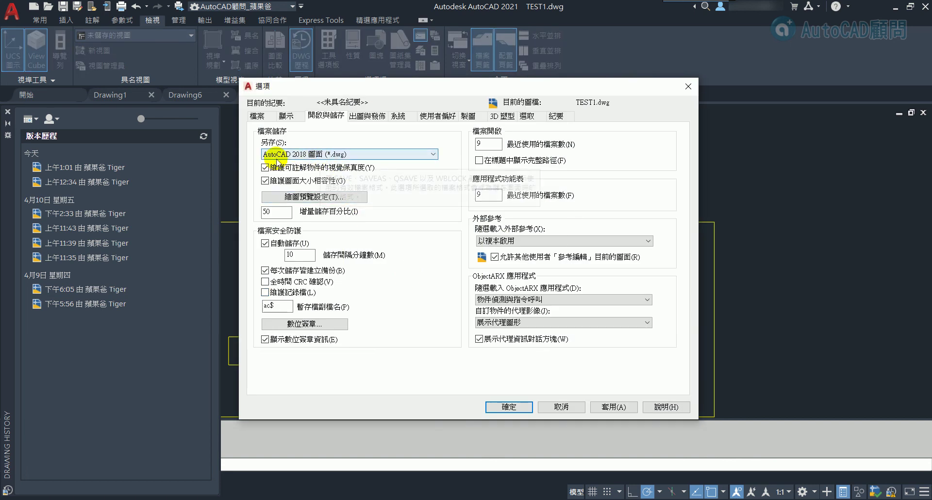
pyautogui.click(342, 154)
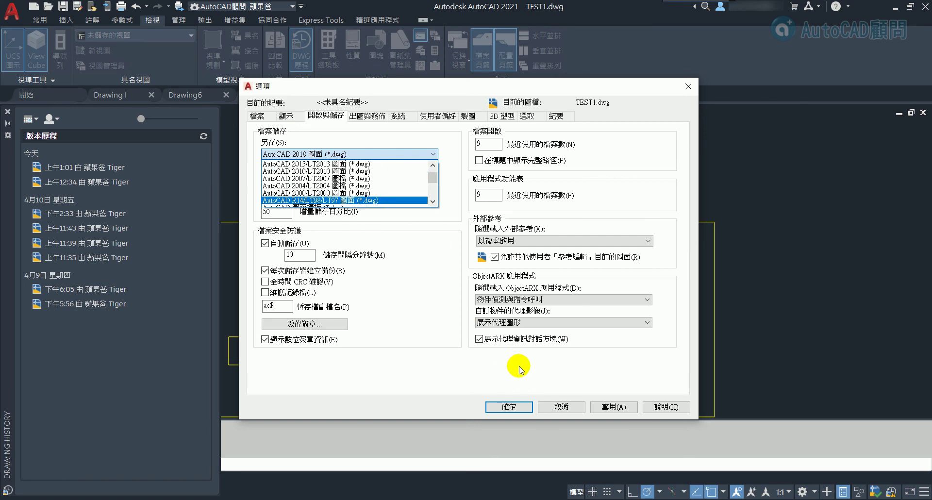
pyautogui.click(557, 410)
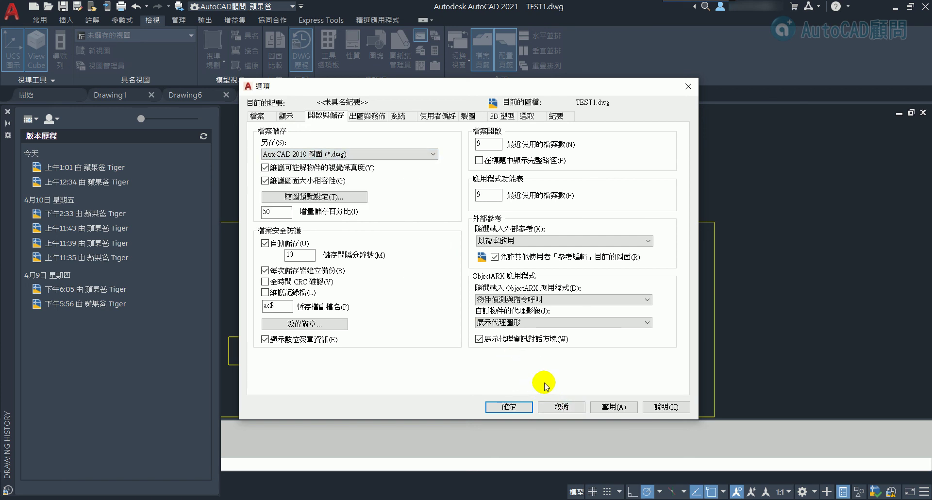
pyautogui.click(559, 407)
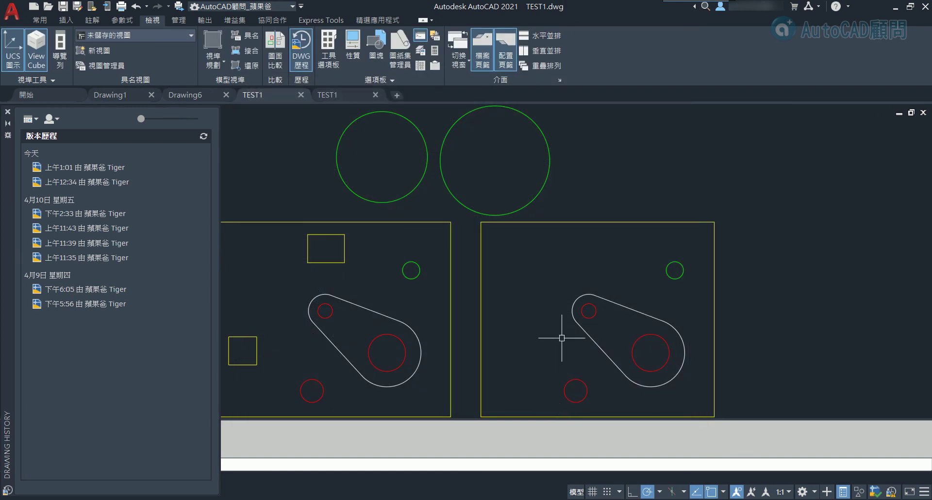